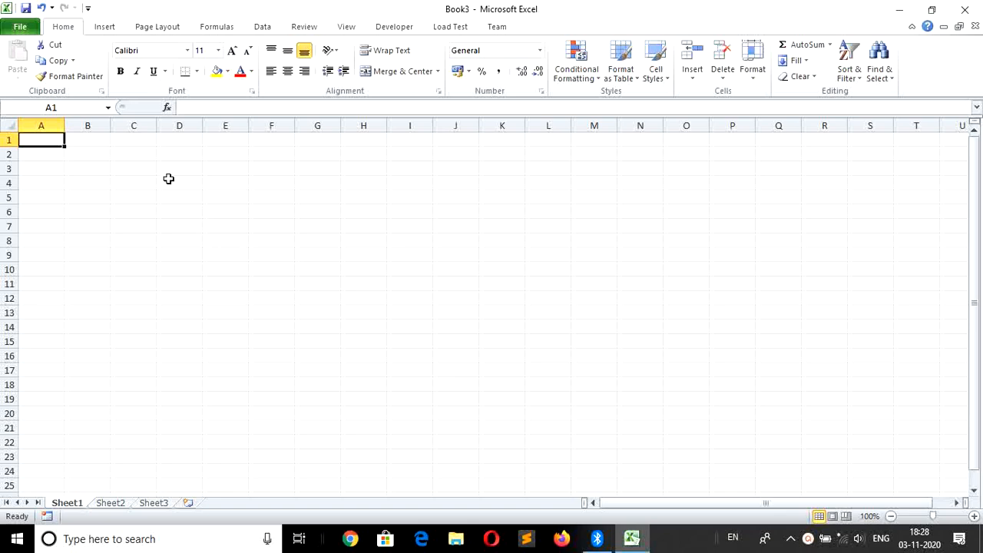
# Enter three sample first names in cells A1, A4 and A7, leaving two empty rows between them
pyautogui.write('Gau')
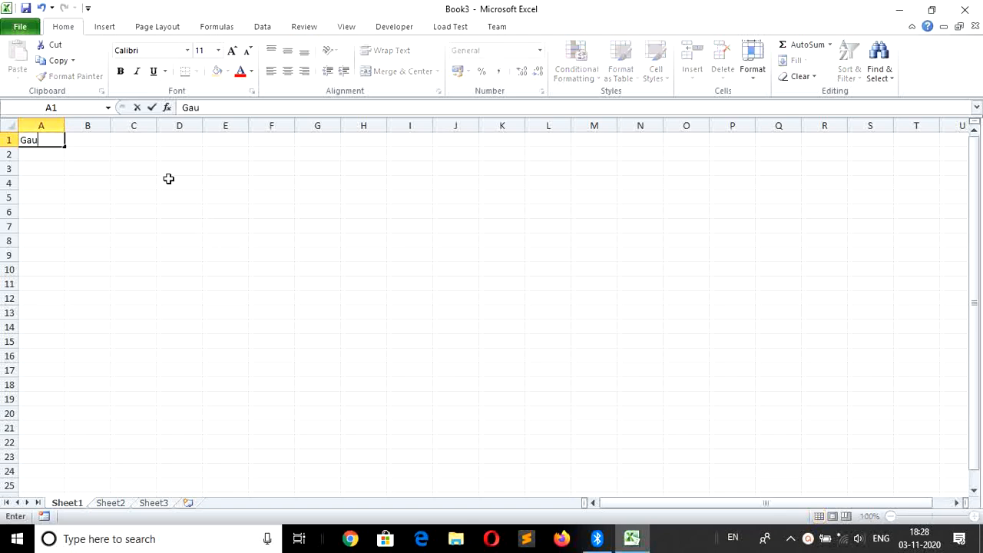
pyautogui.write('rav')
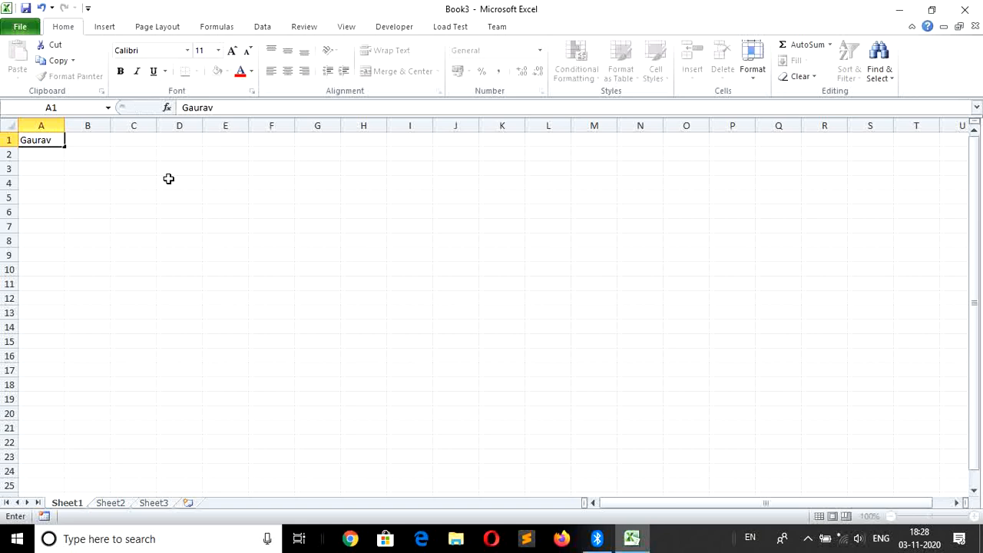
pyautogui.press('Return')
pyautogui.press('Return')
pyautogui.press('Return')
pyautogui.write('Ajay')
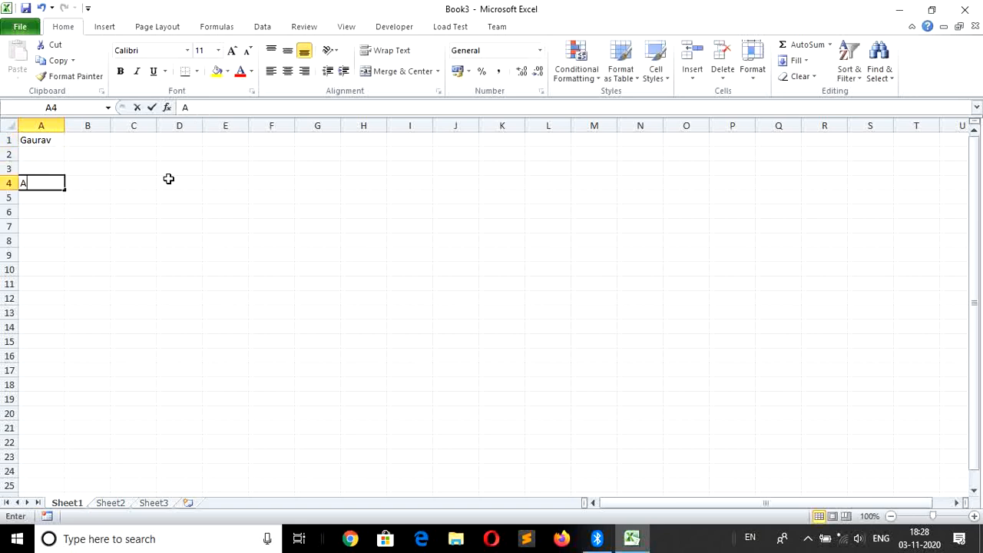
pyautogui.press('Return')
pyautogui.press('Return')
pyautogui.press('Return')
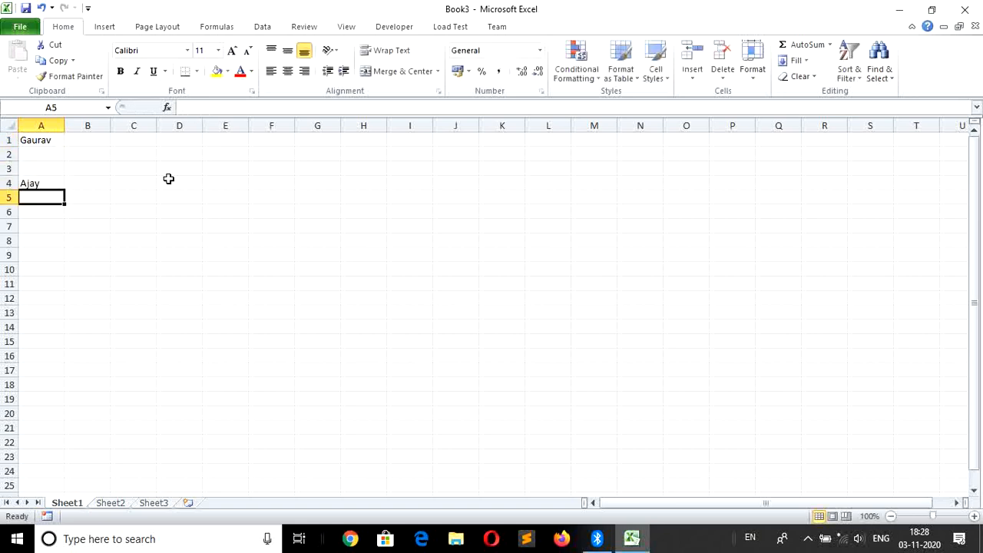
pyautogui.write('Vijay')
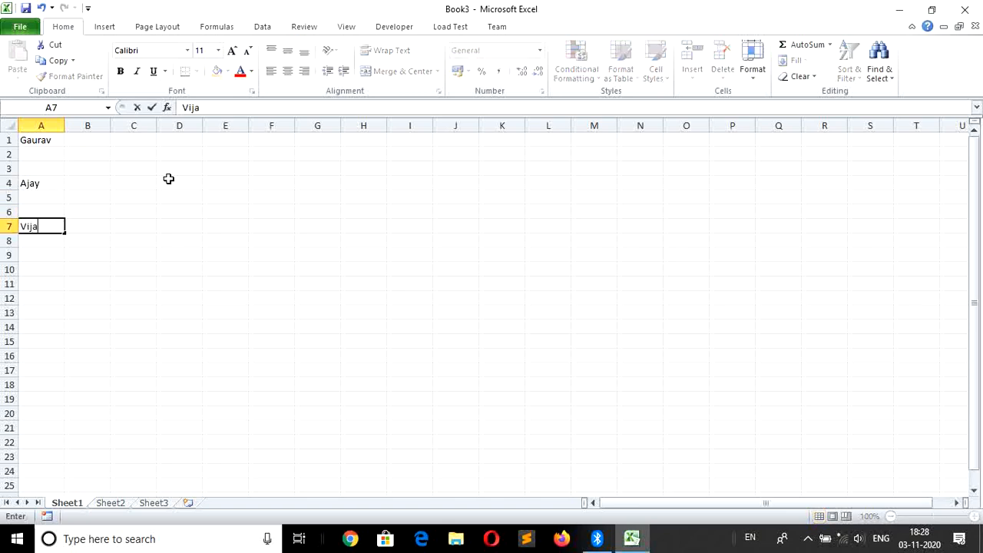
pyautogui.press('Return')
pyautogui.press('Return')
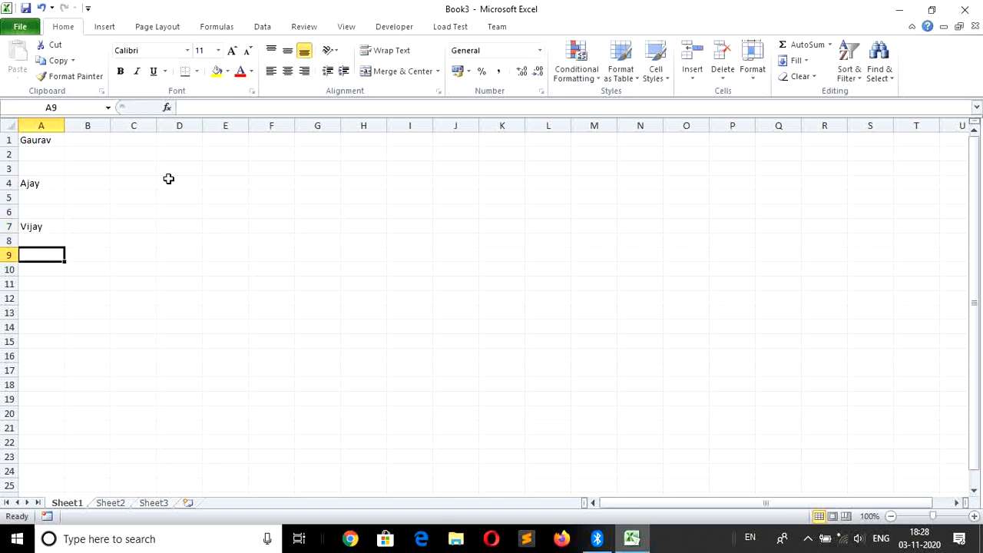
# Cut the name in cell A1 and paste it into cell A11
pyautogui.press('Right')
pyautogui.press('Up')
pyautogui.press('Up')
pyautogui.press('Up')
pyautogui.press('Up')
pyautogui.press('Up')
pyautogui.press('Up')
pyautogui.press('Up')
pyautogui.press('Up')
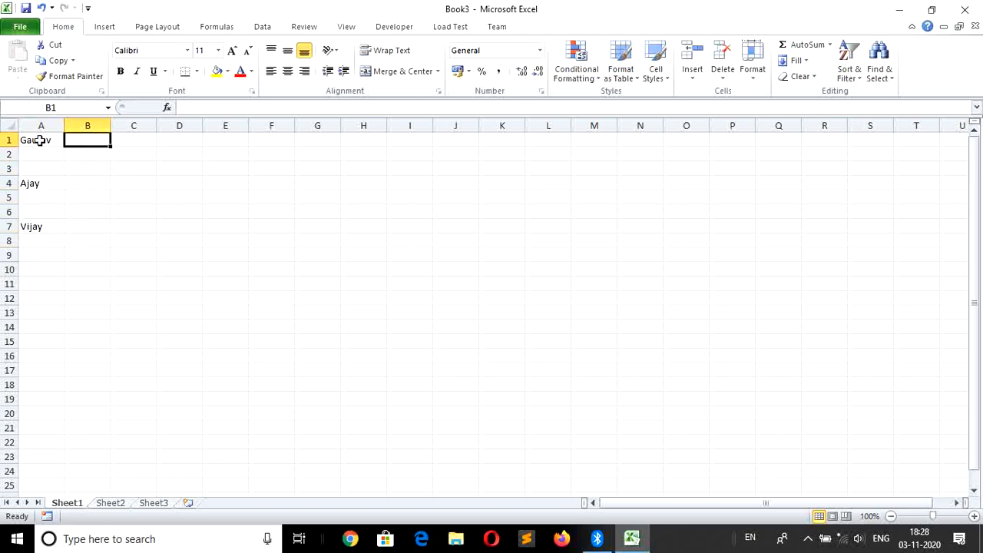
pyautogui.click(40, 140)
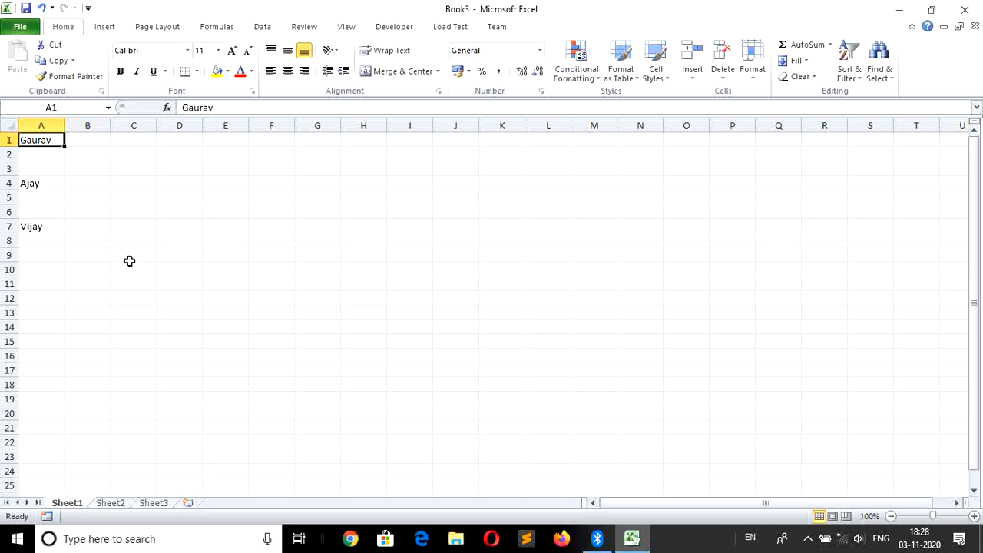
pyautogui.click(52, 46)
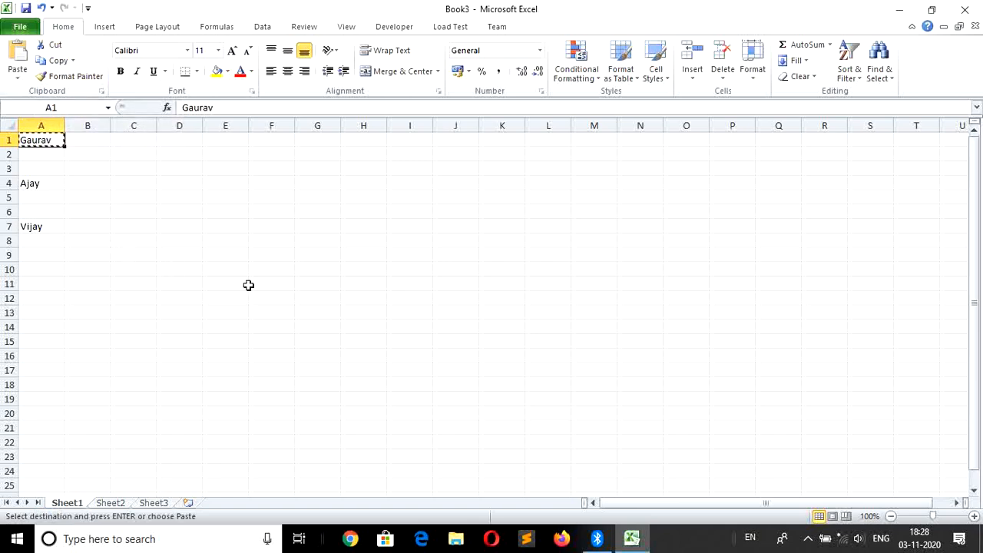
pyautogui.click(44, 283)
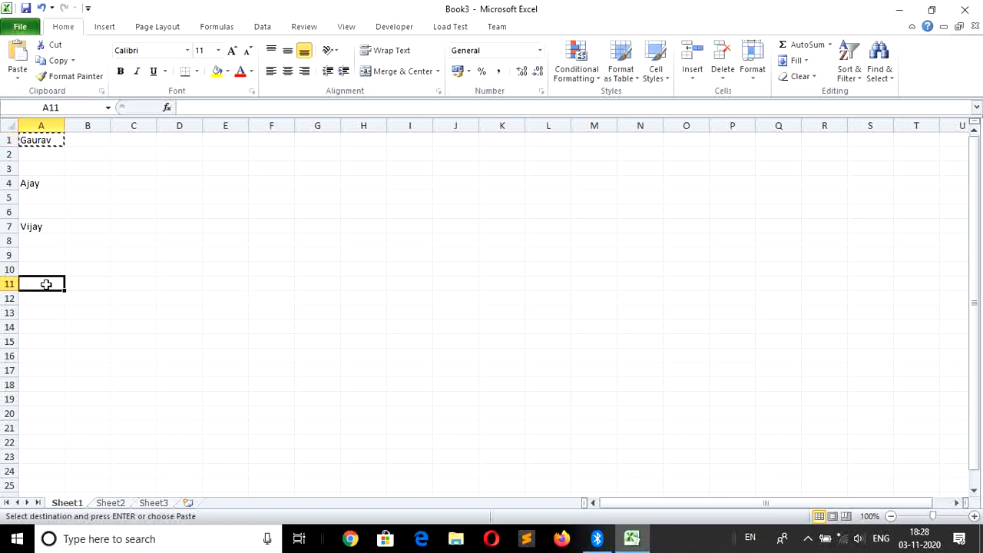
pyautogui.click(16, 52)
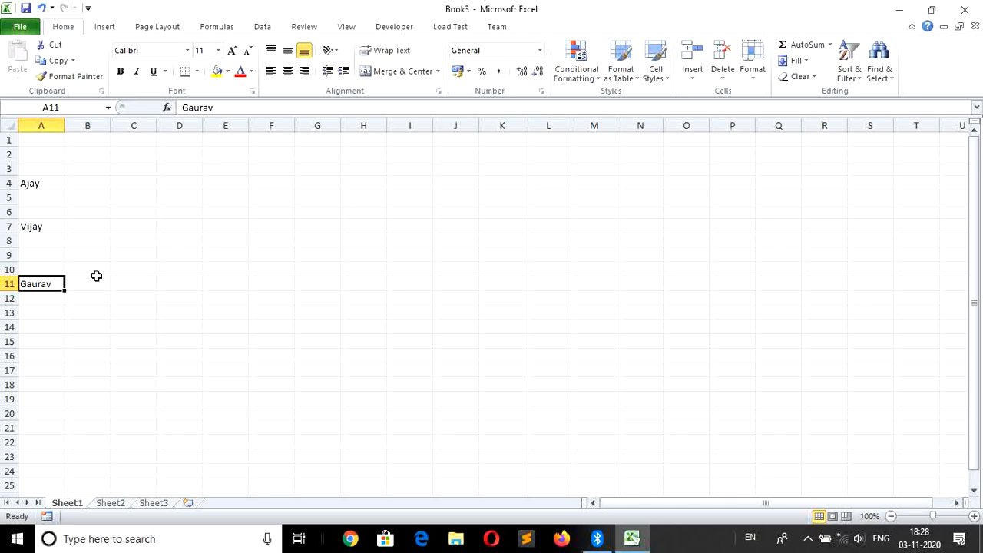
# Move the name from A11 back to A1 using cut and paste, and move it directly to A11 again without the clipboard
pyautogui.hotkey('ctrl', 'c')
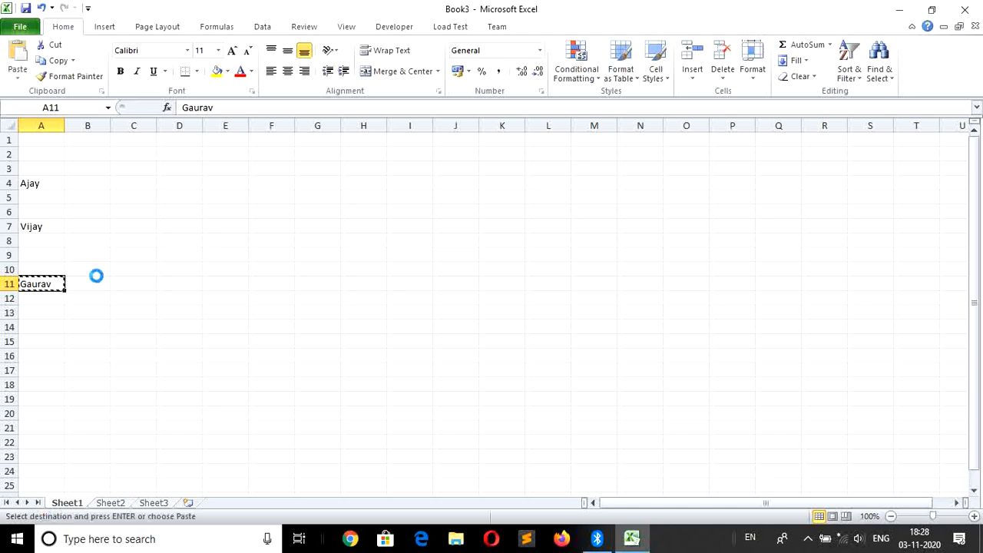
pyautogui.click(46, 139)
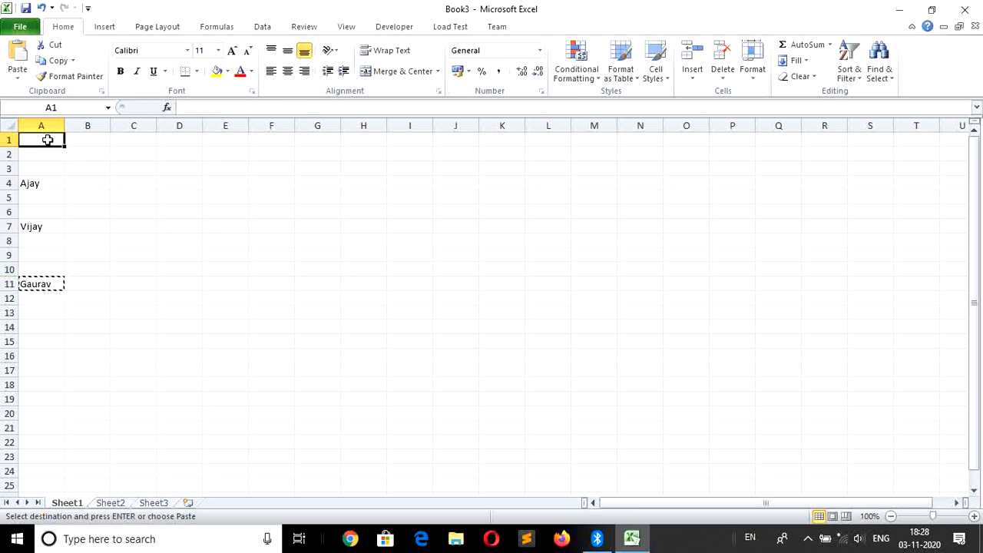
pyautogui.hotkey('ctrl', 'v')
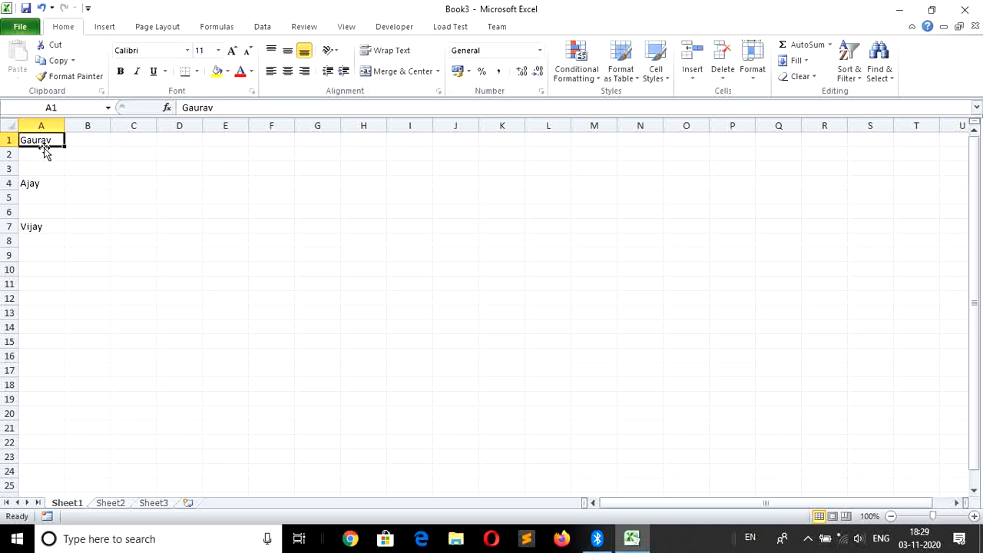
pyautogui.moveTo(45, 152); pyautogui.dragTo(54, 288)
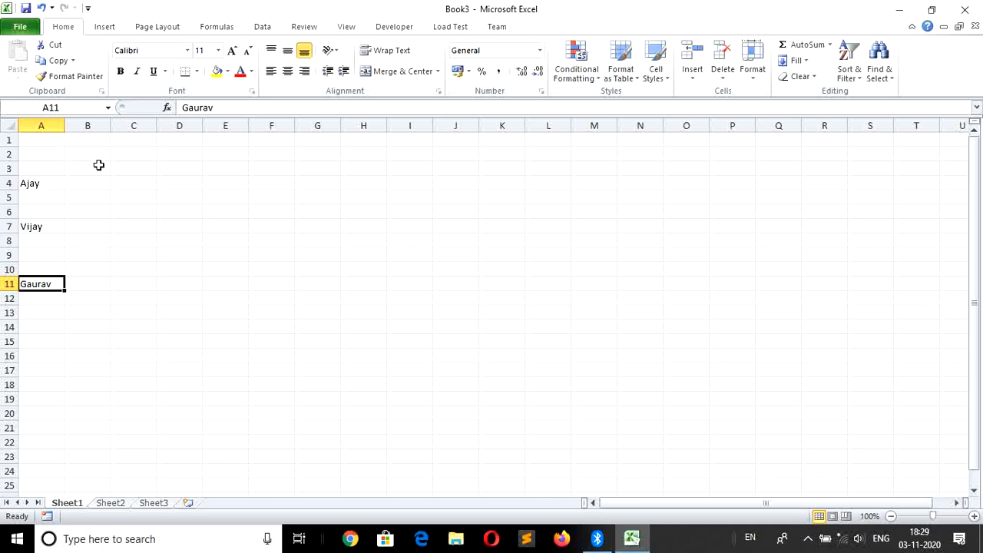
# Copy the name in A11 and paste it into cells A1, E6 and E12
pyautogui.click(56, 66)
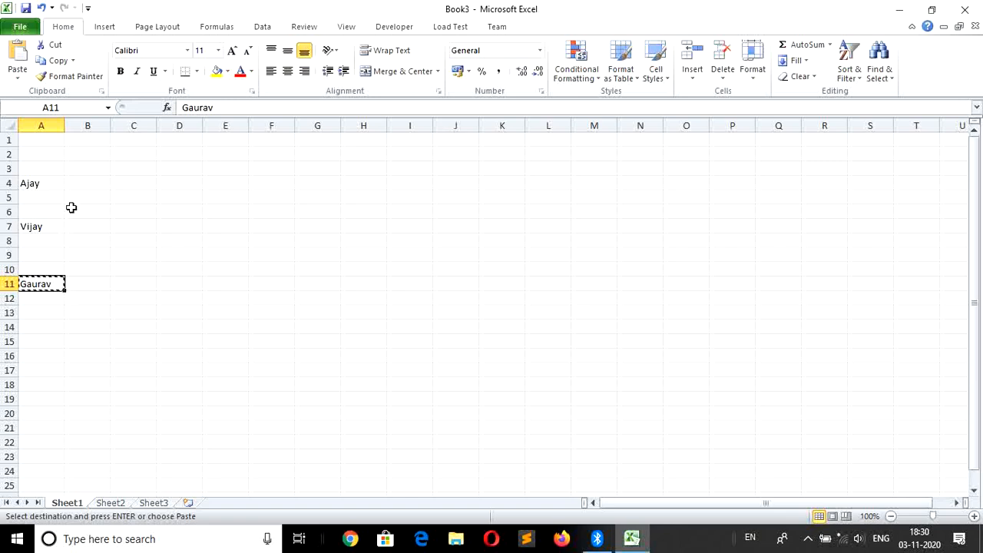
pyautogui.click(43, 142)
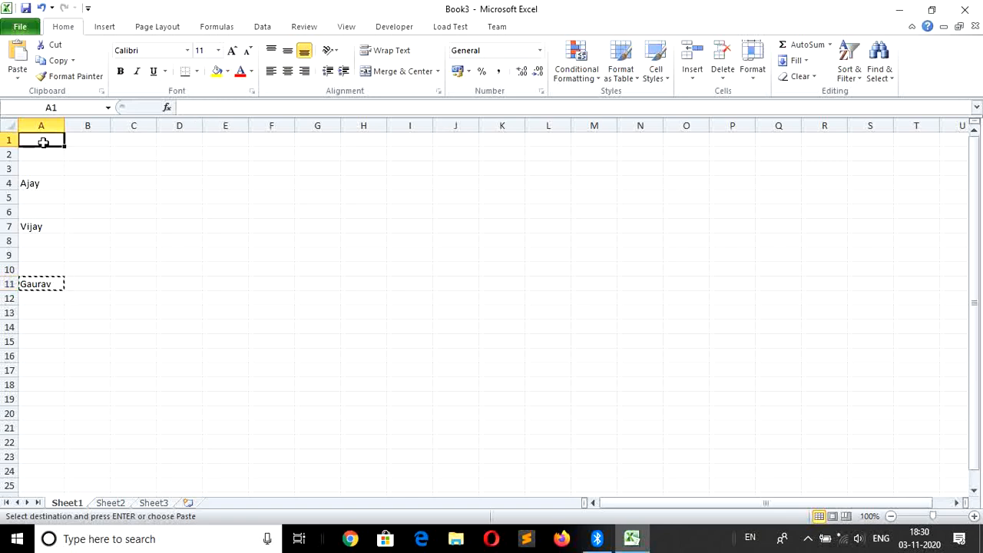
pyautogui.click(16, 58)
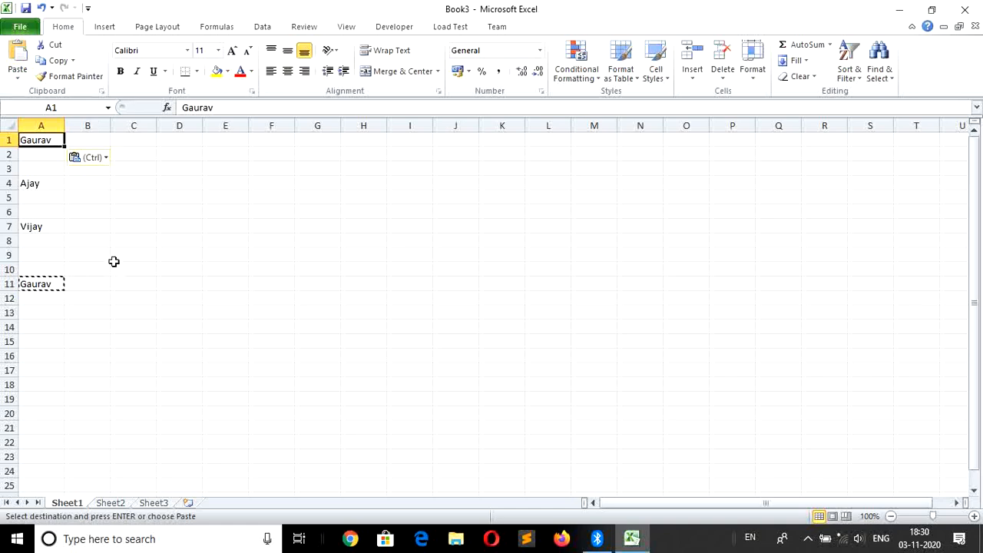
pyautogui.click(227, 217)
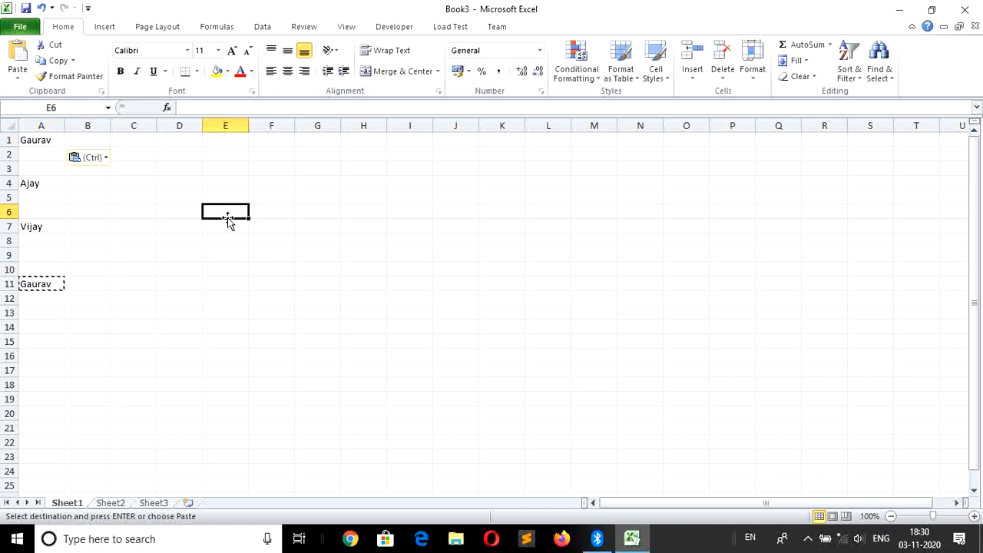
pyautogui.click(18, 54)
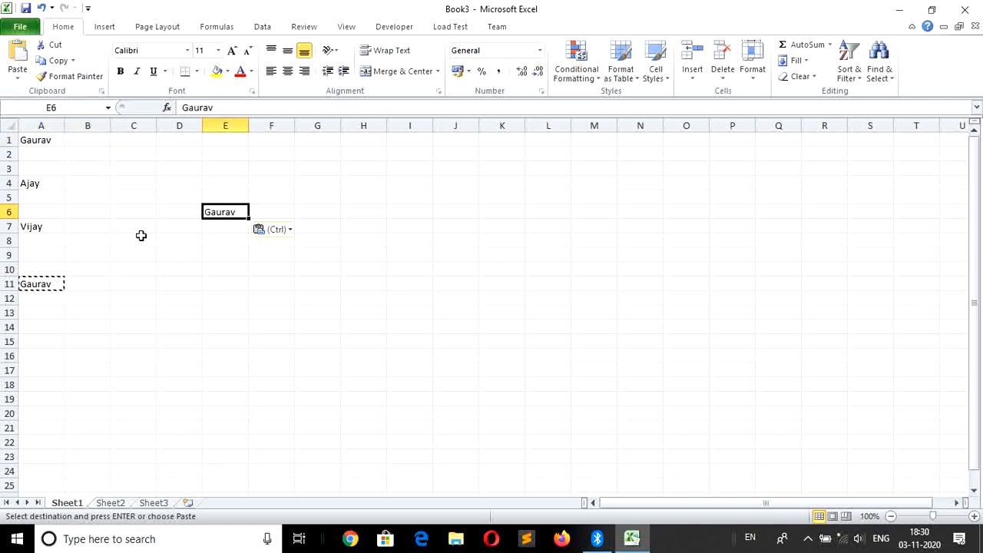
pyautogui.click(208, 296)
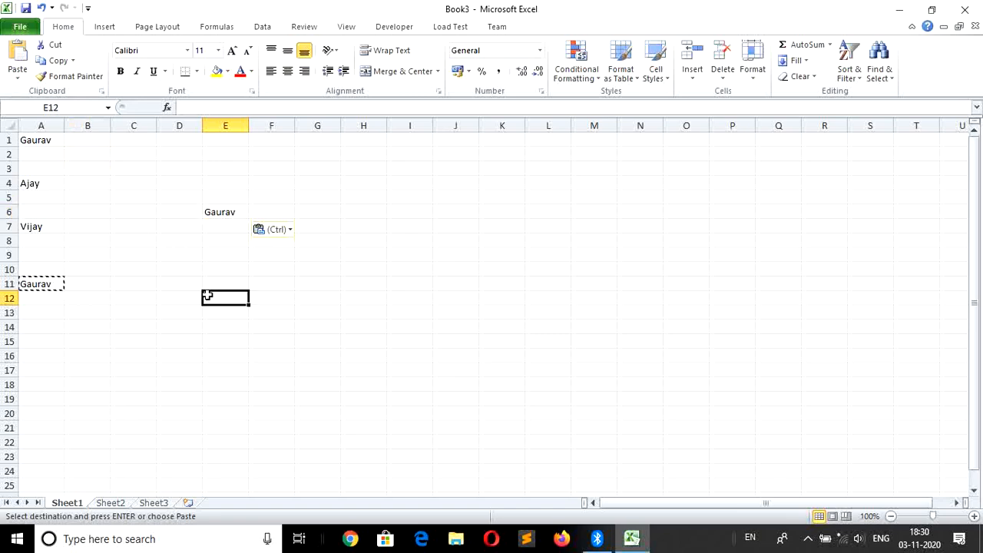
pyautogui.click(18, 60)
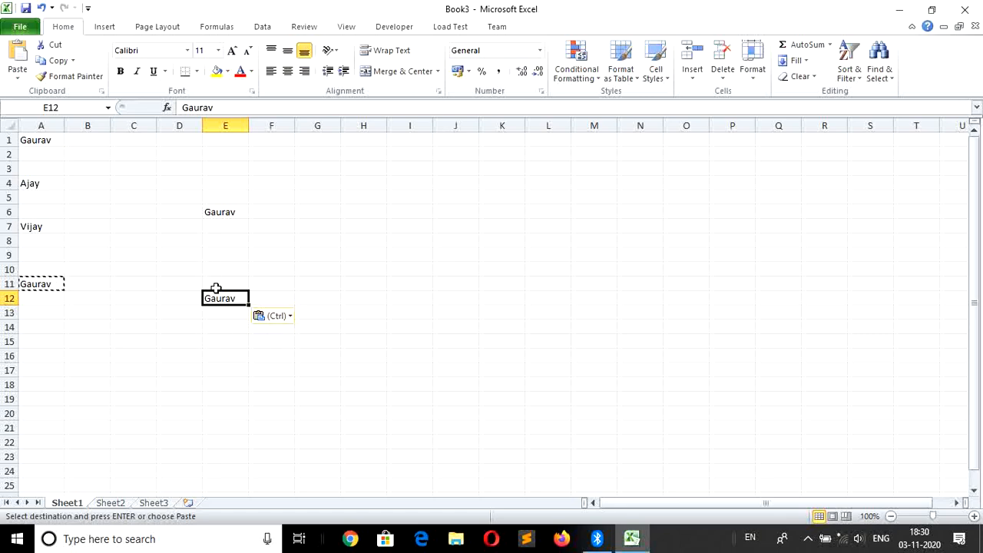
# Copy the name in E12 to C2, and duplicate C2 directly to J8 without the clipboard
pyautogui.hotkey('ctrl', 'c')
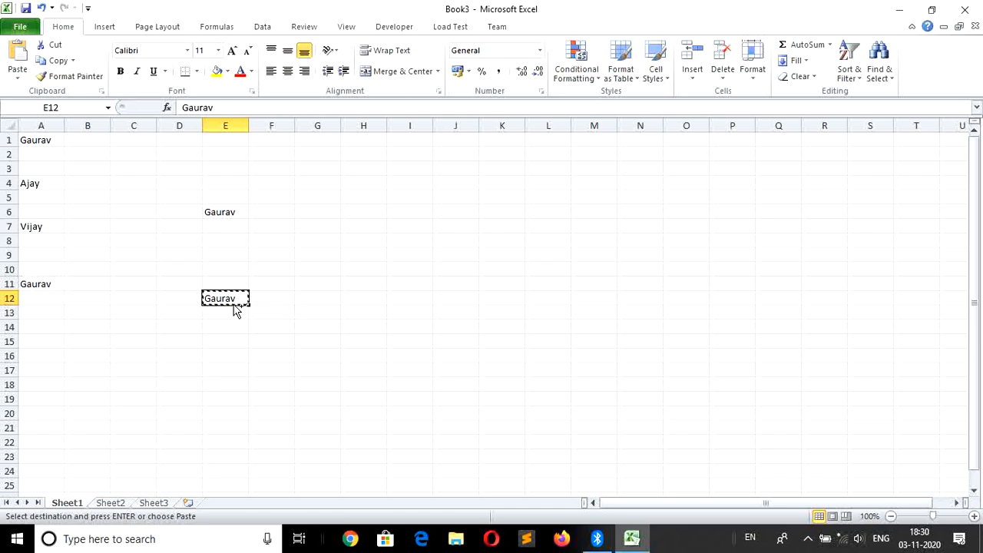
pyautogui.click(132, 154)
pyautogui.hotkey('ctrl', 'v')
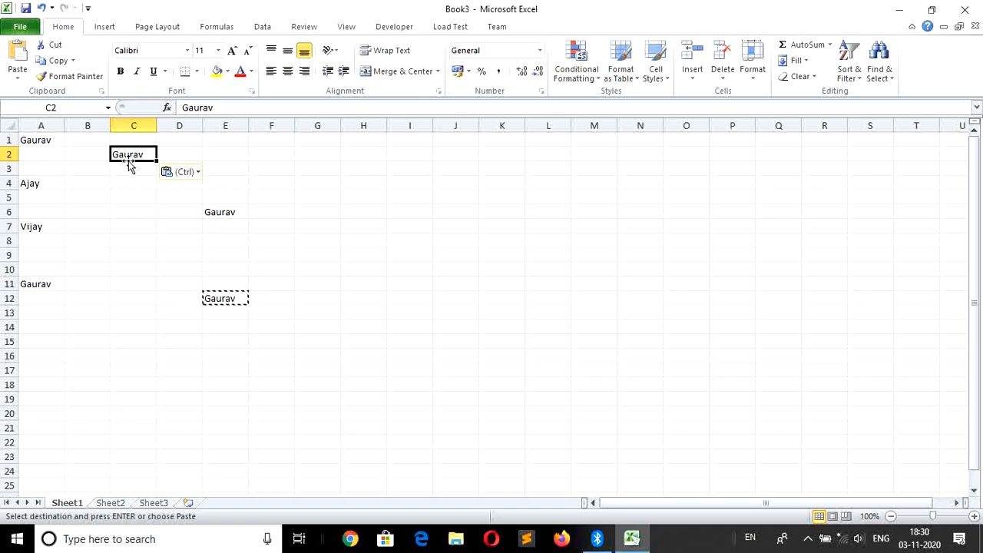
pyautogui.moveTo(129, 165); pyautogui.dragTo(450, 240)
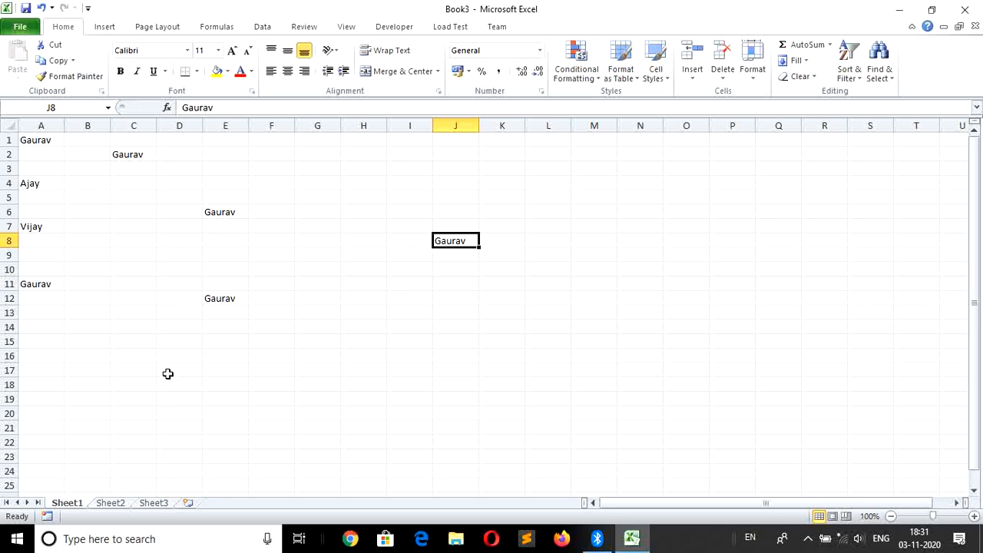
pyautogui.click(113, 355)
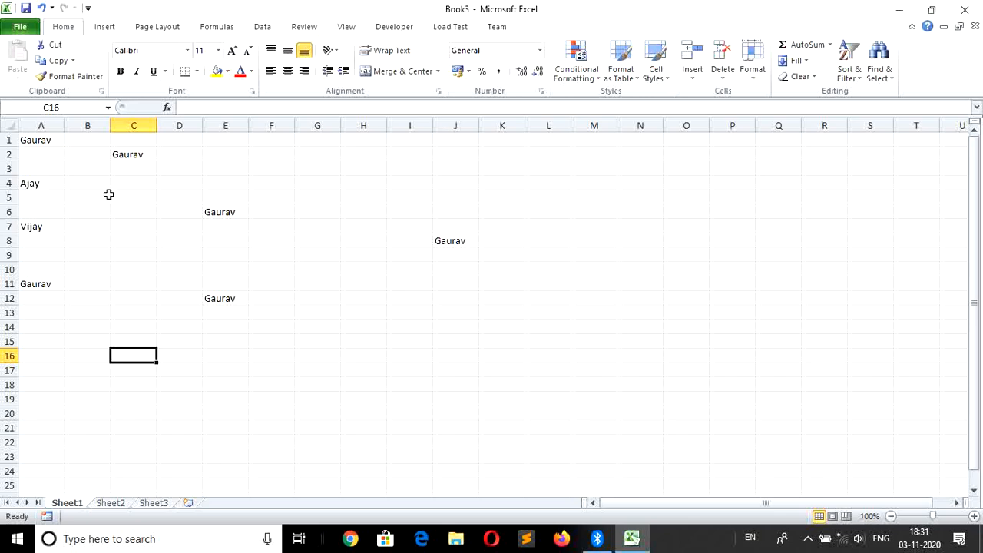
# Format the name in A1 as bold, underlined and italic, with a yellow cell fill and red font color
pyautogui.click(37, 140)
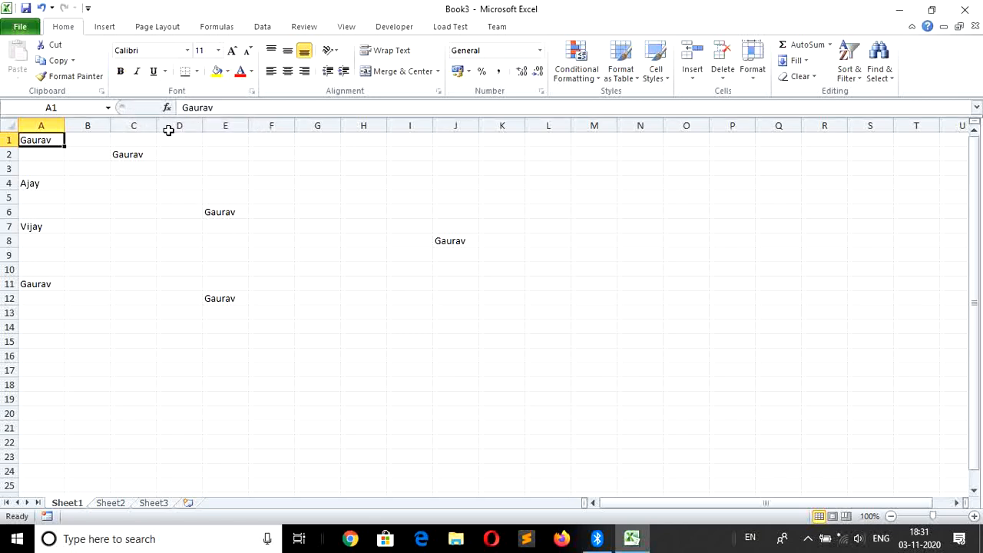
pyautogui.click(120, 72)
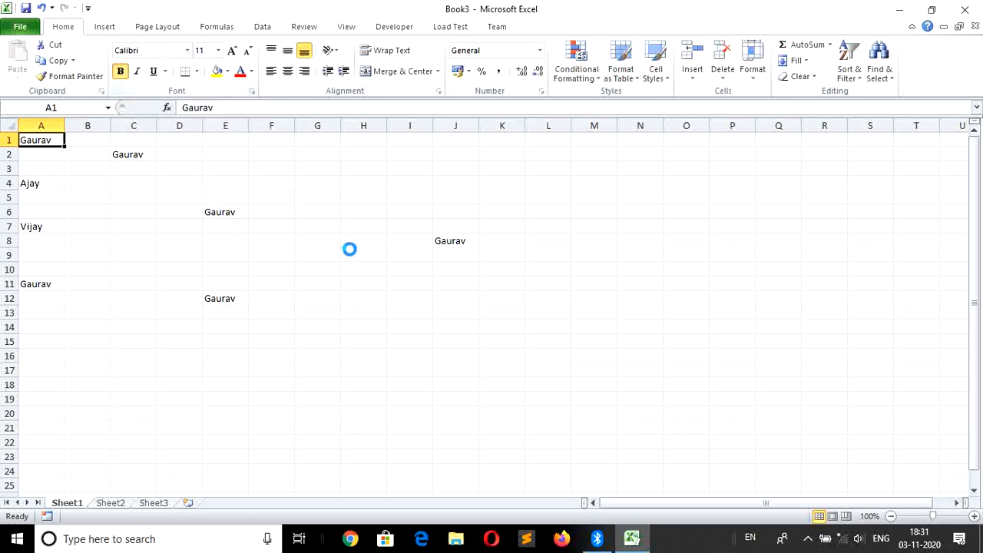
pyautogui.click(153, 72)
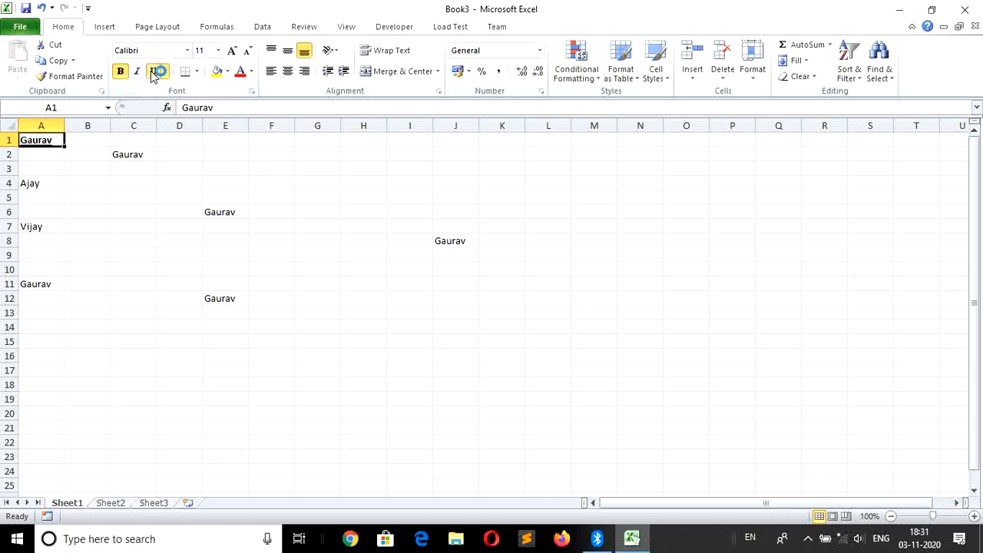
pyautogui.click(136, 71)
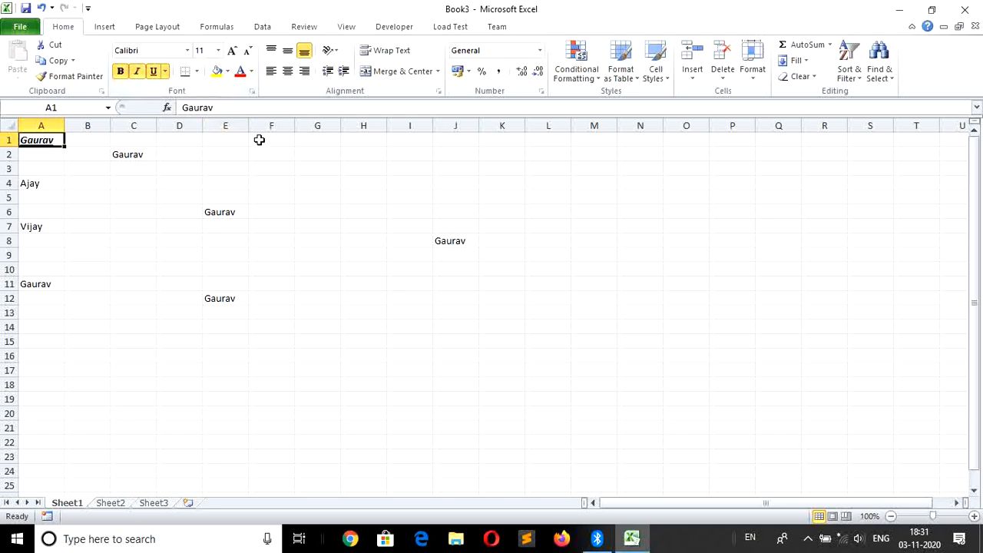
pyautogui.click(217, 71)
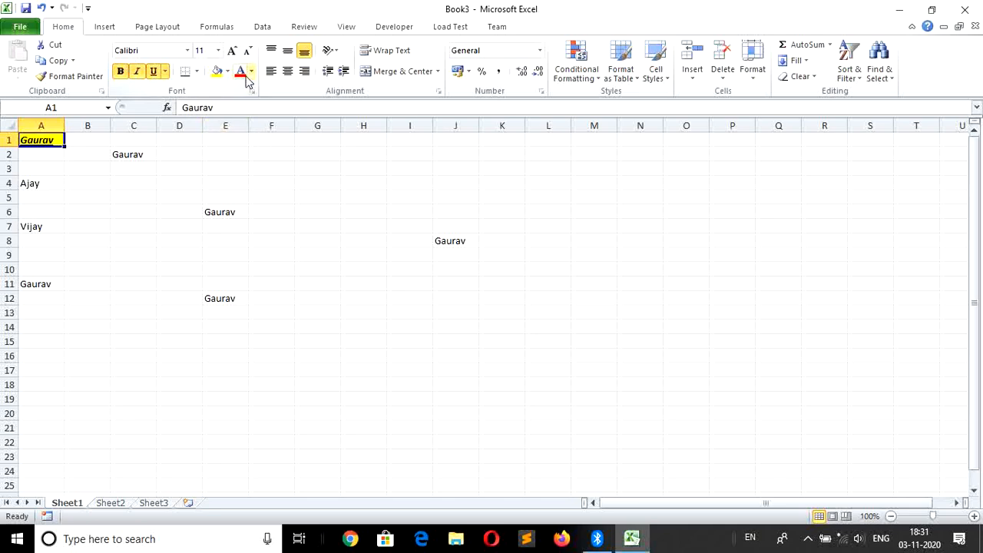
pyautogui.click(238, 70)
# Apply All Borders to cell A1 and increase its font size to 18
pyautogui.click(197, 72)
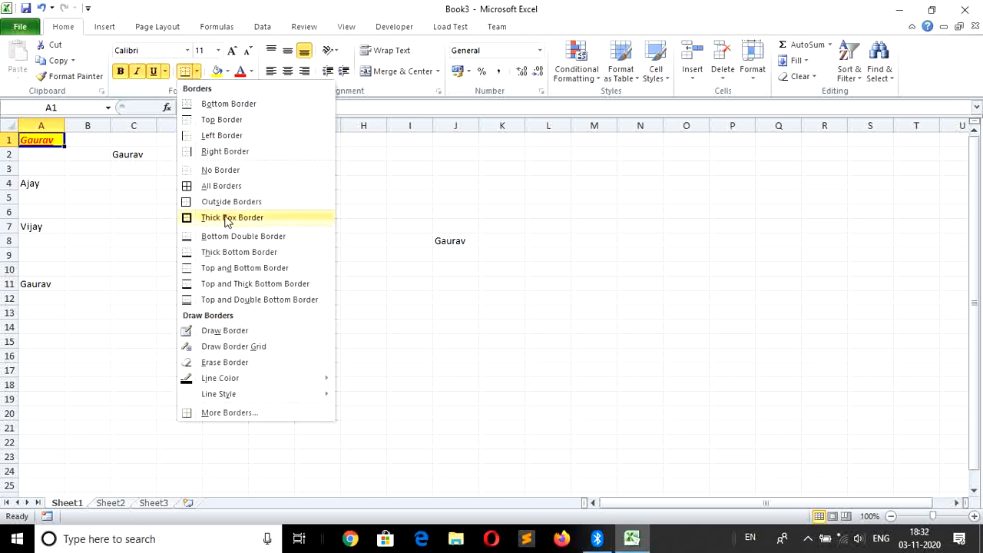
pyautogui.click(219, 187)
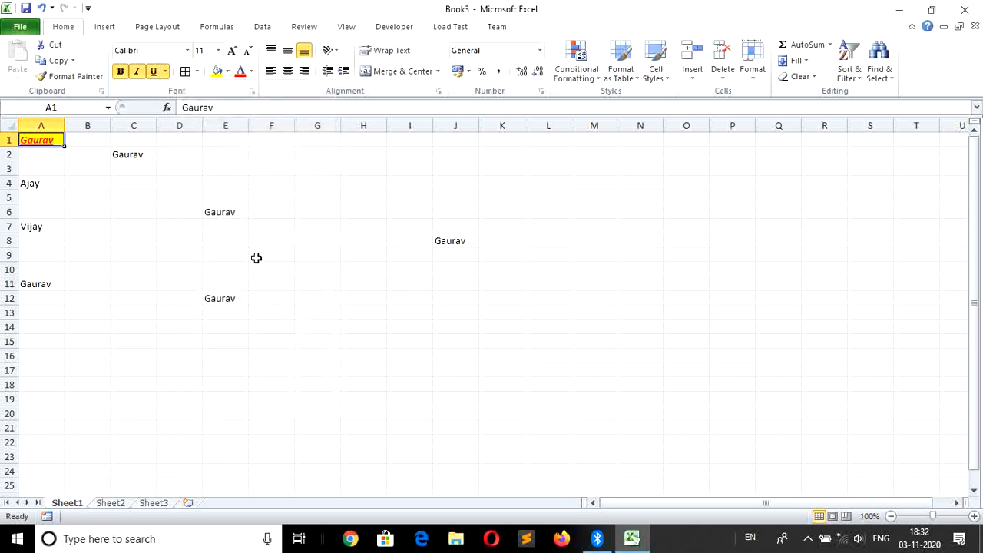
pyautogui.click(232, 50)
pyautogui.click(232, 50)
pyautogui.click(232, 50)
pyautogui.click(232, 49)
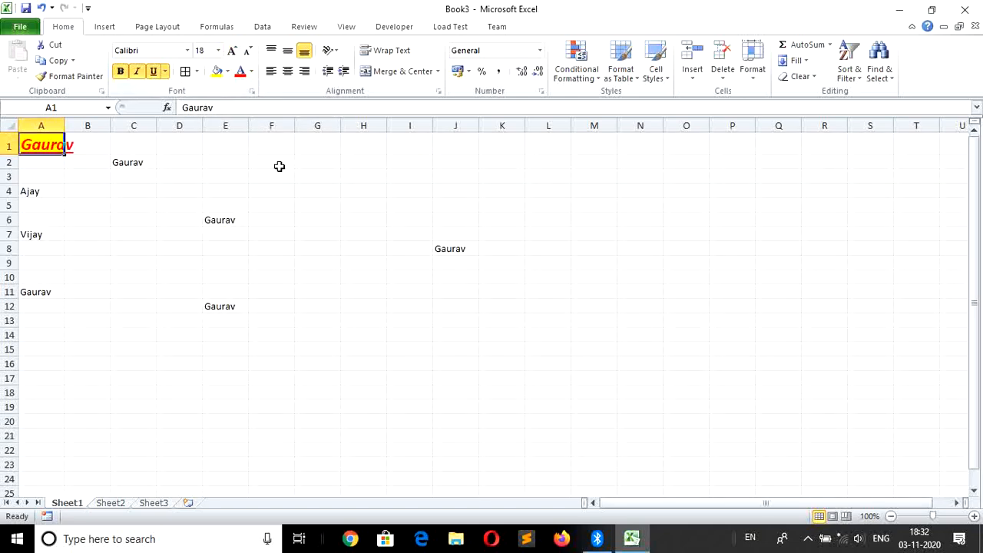
pyautogui.click(106, 204)
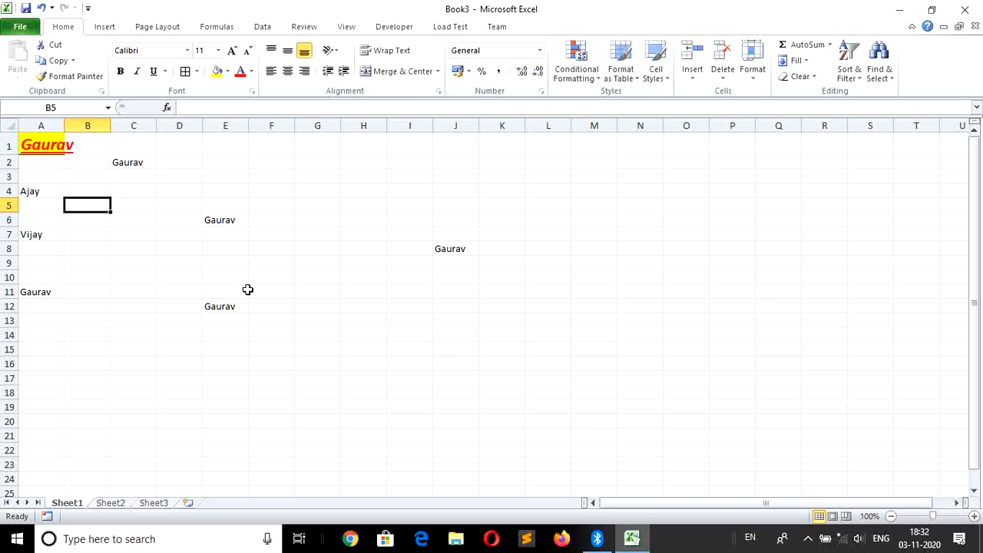
# Copy the formatting of cell A1 to cell A7 with Format Painter
pyautogui.click(45, 144)
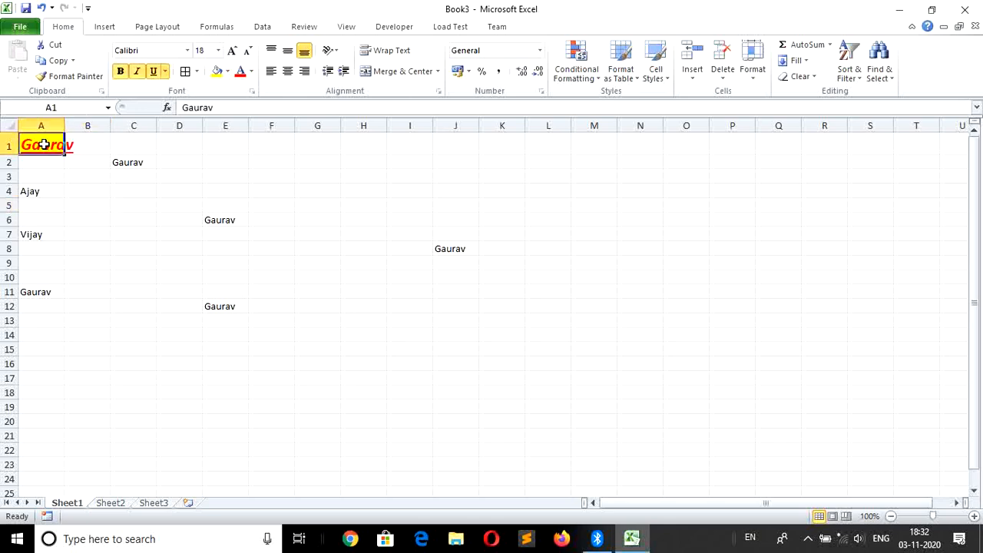
pyautogui.click(75, 77)
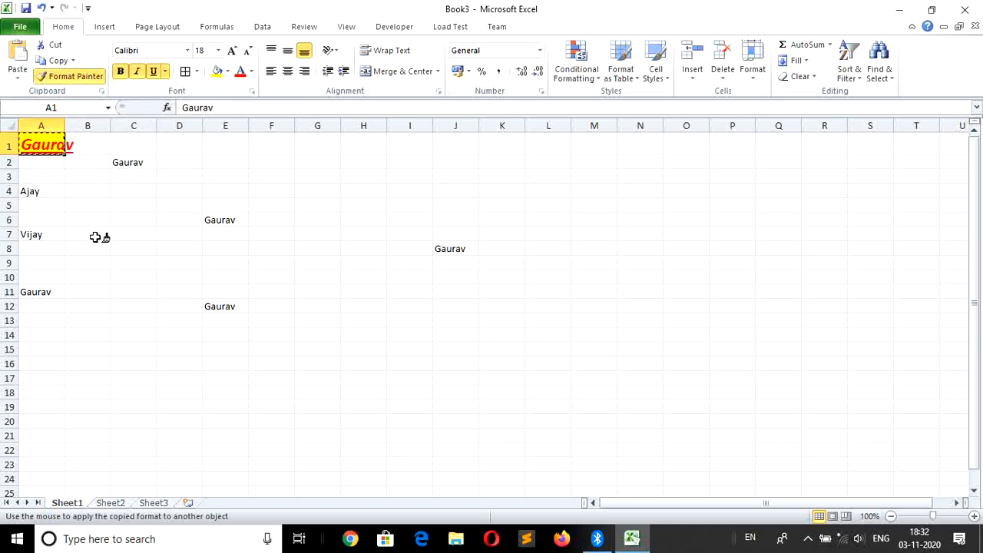
pyautogui.click(38, 234)
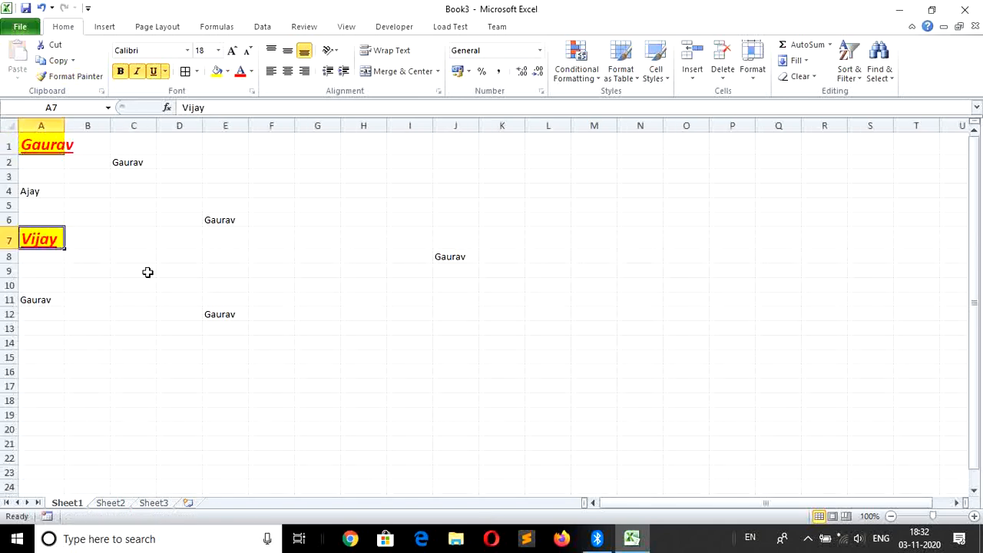
pyautogui.click(108, 298)
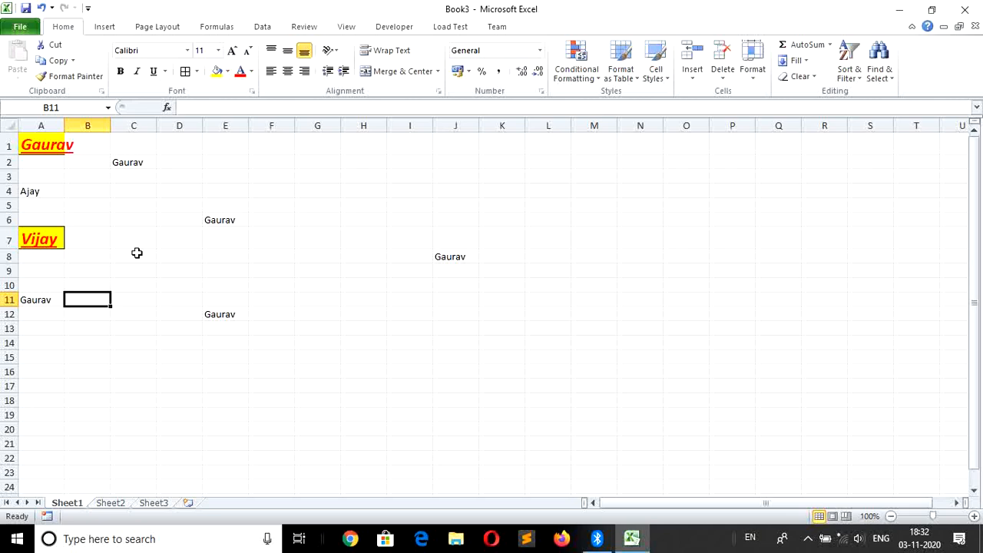
# Use a locked Format Painter to apply A1's formatting to cells C2, E6, J8, E12, A11 and A4, and turn it off
pyautogui.click(46, 140)
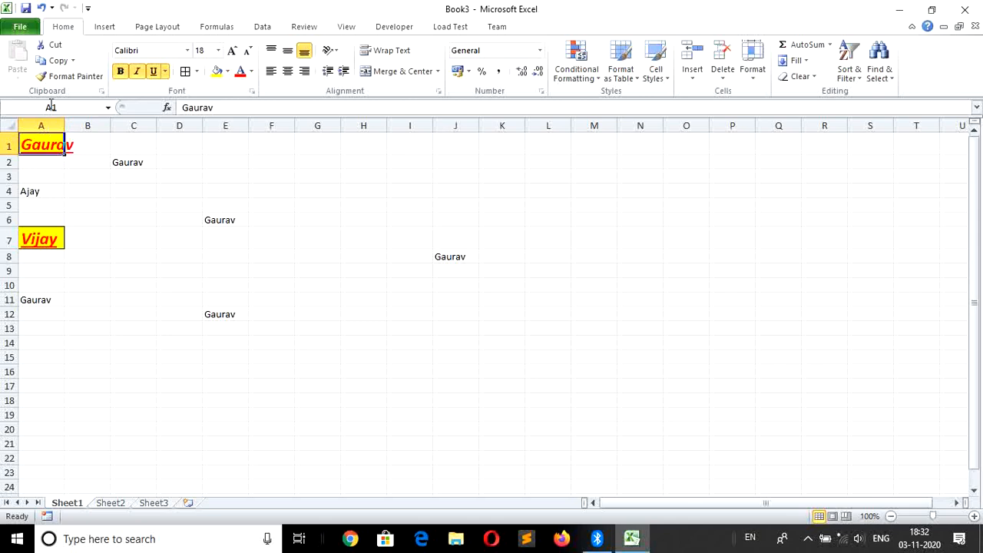
pyautogui.click(58, 79)
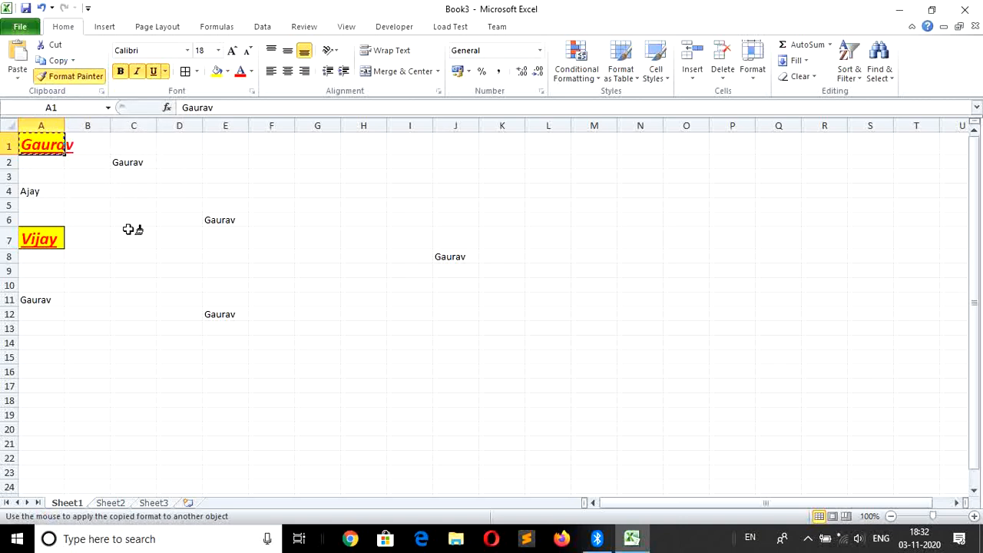
pyautogui.click(132, 164)
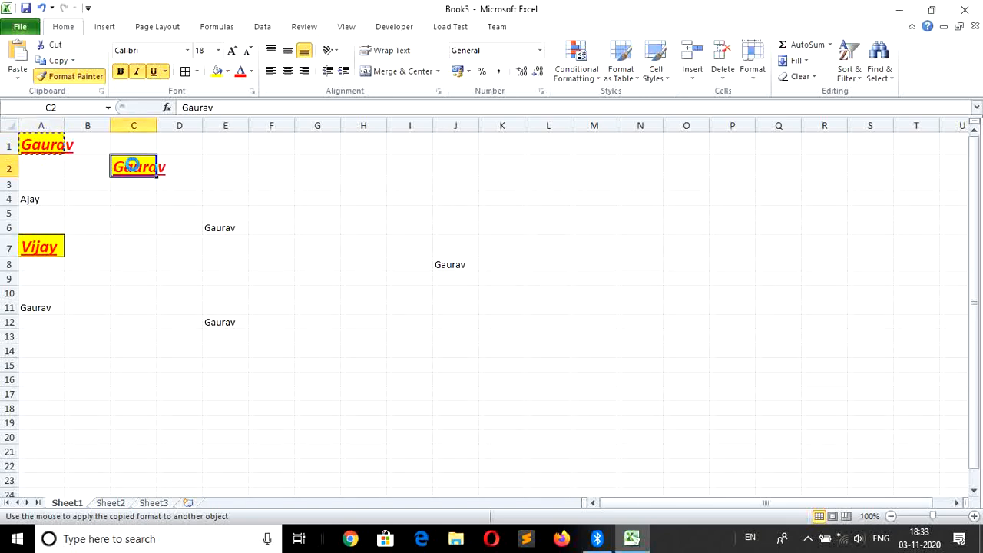
pyautogui.click(219, 226)
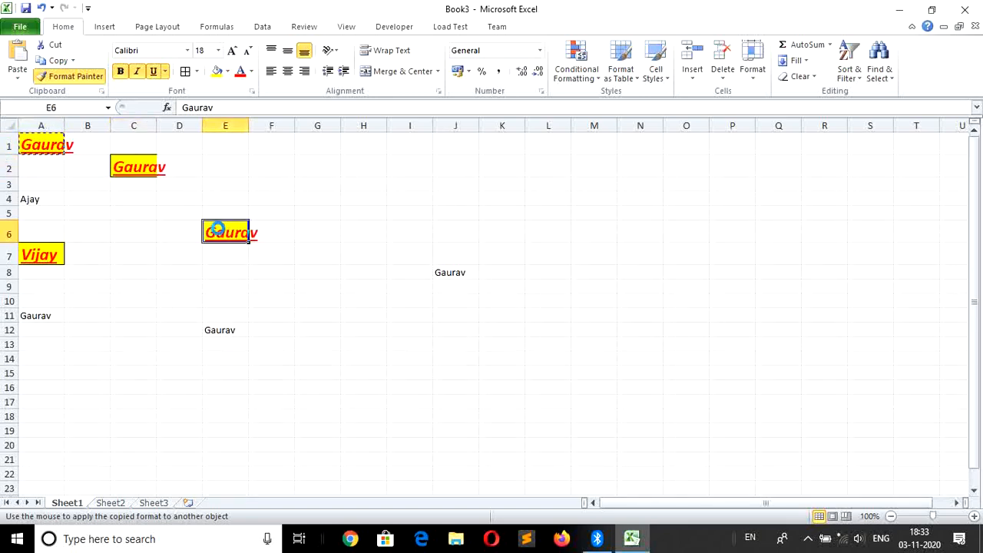
pyautogui.click(450, 273)
pyautogui.click(218, 339)
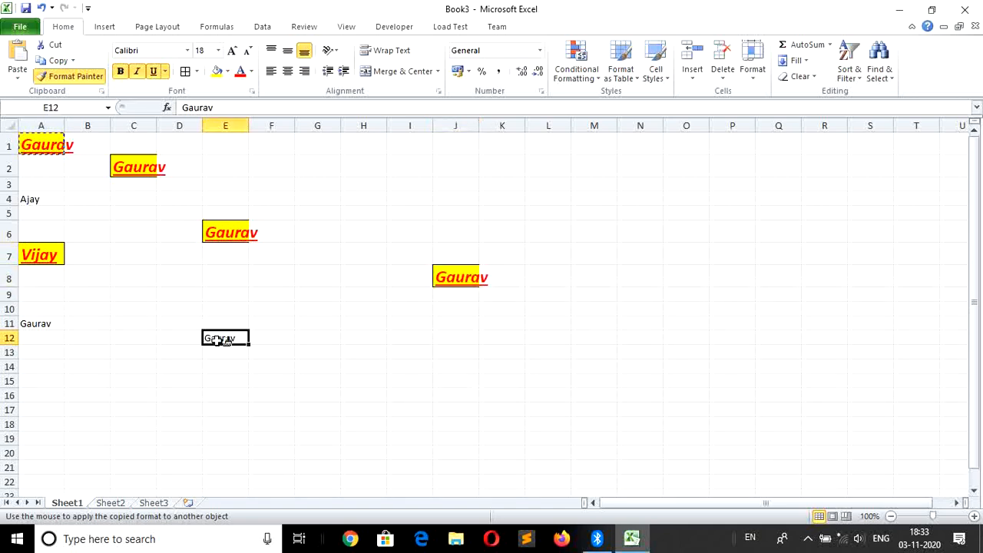
pyautogui.click(42, 324)
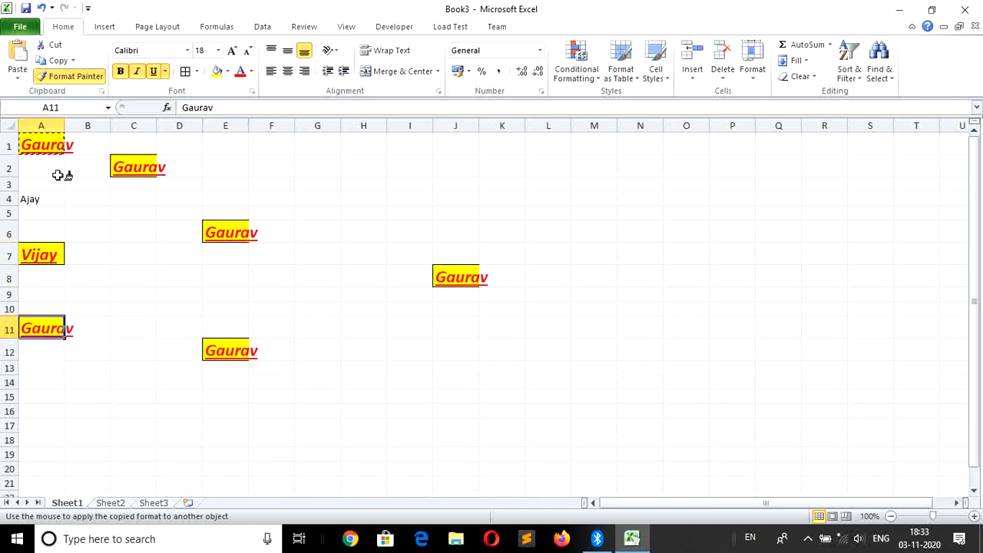
pyautogui.click(40, 199)
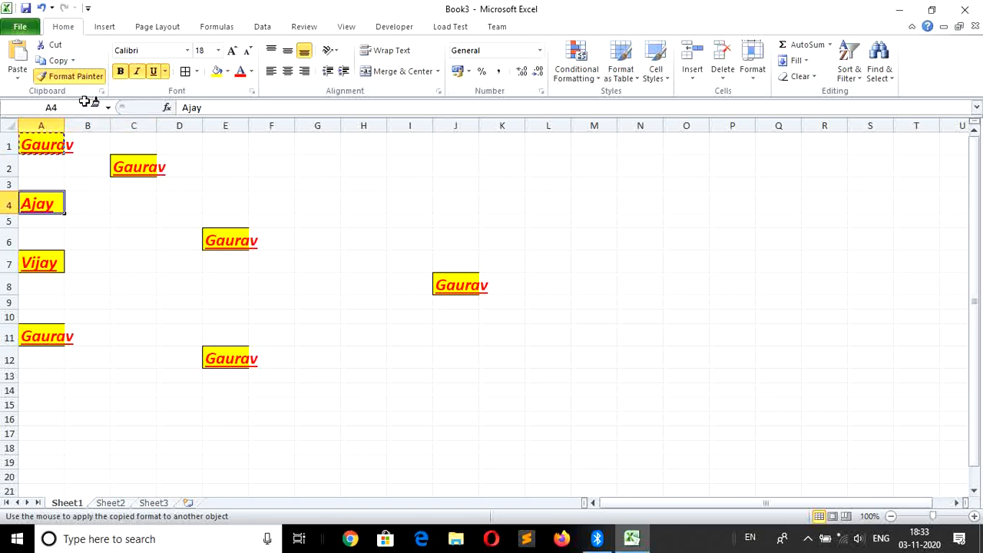
pyautogui.click(68, 76)
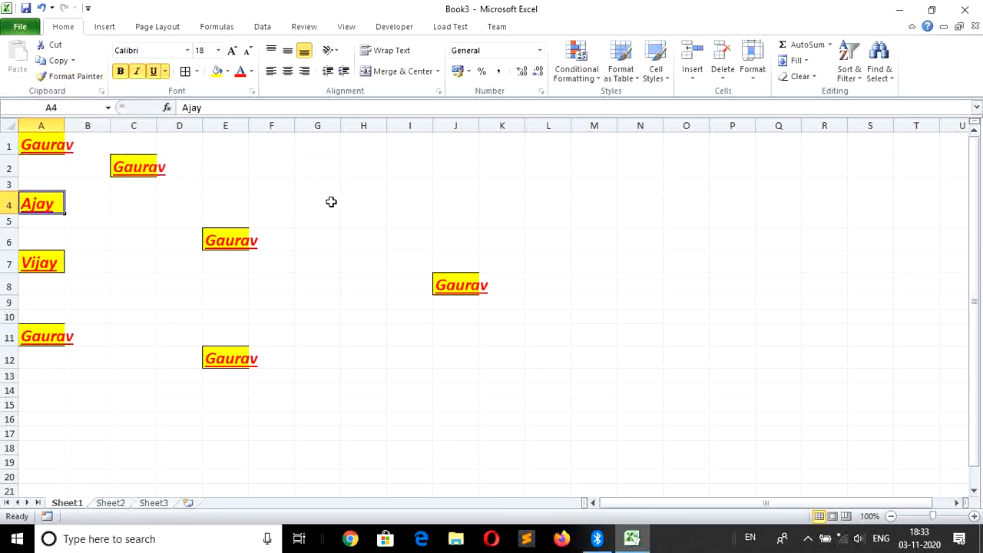
pyautogui.click(395, 173)
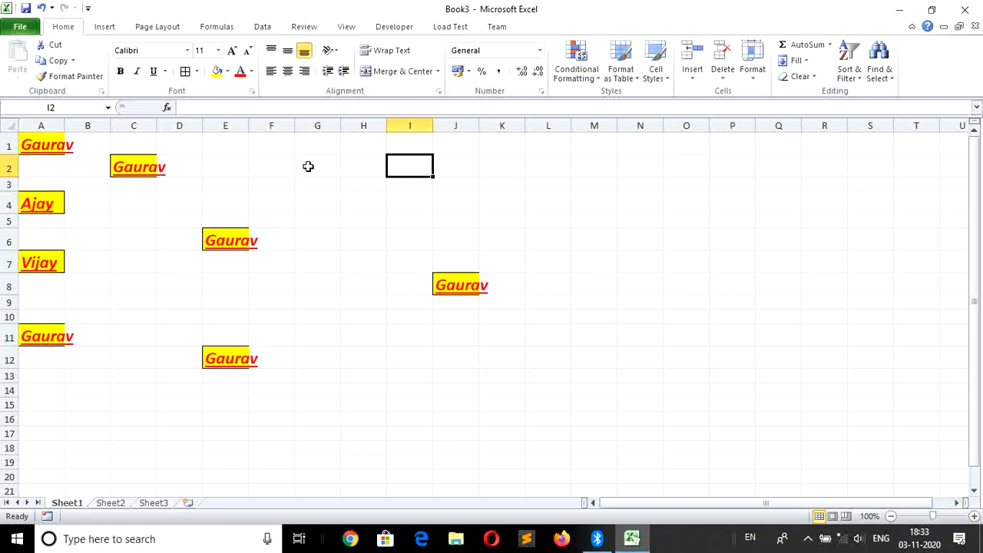
# Enter a person's first name in cell G2
pyautogui.click(308, 166)
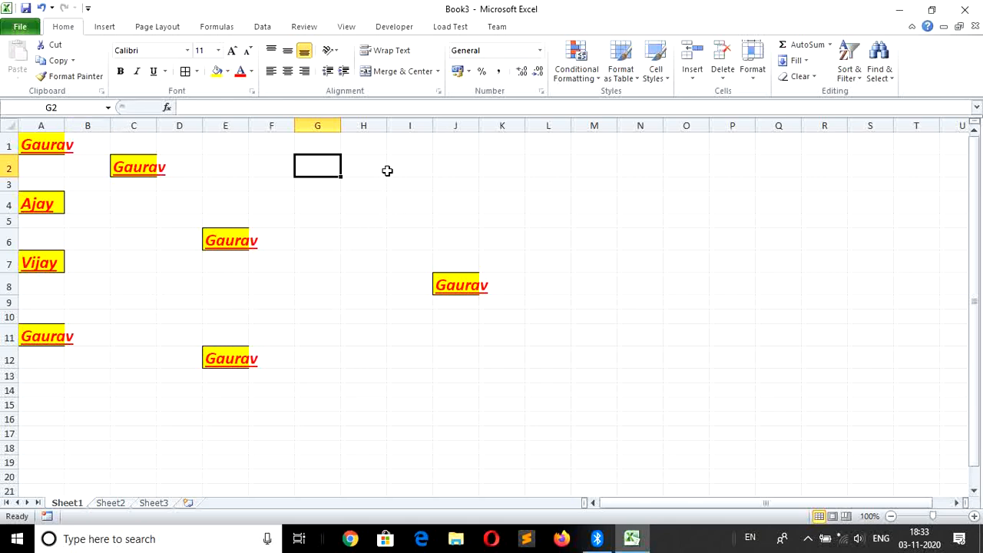
pyautogui.write('Hari')
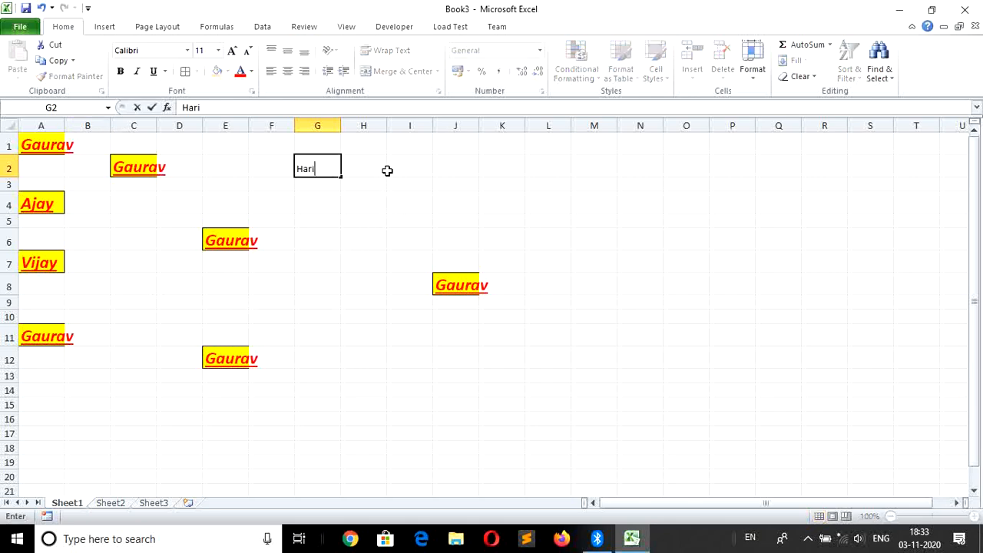
pyautogui.press('Return')
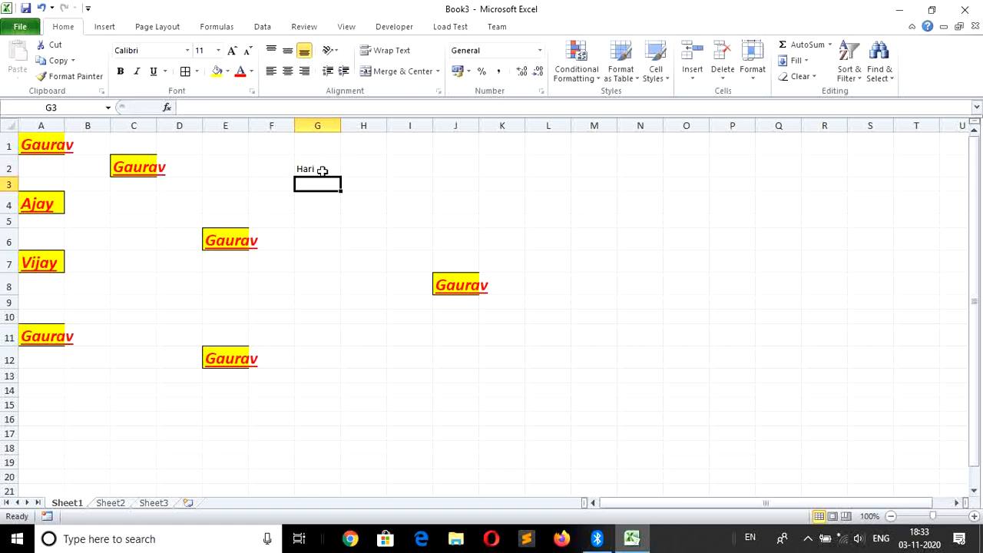
# Copy cell G2 as a picture with the As shown on screen appearance and Picture format
pyautogui.click(322, 169)
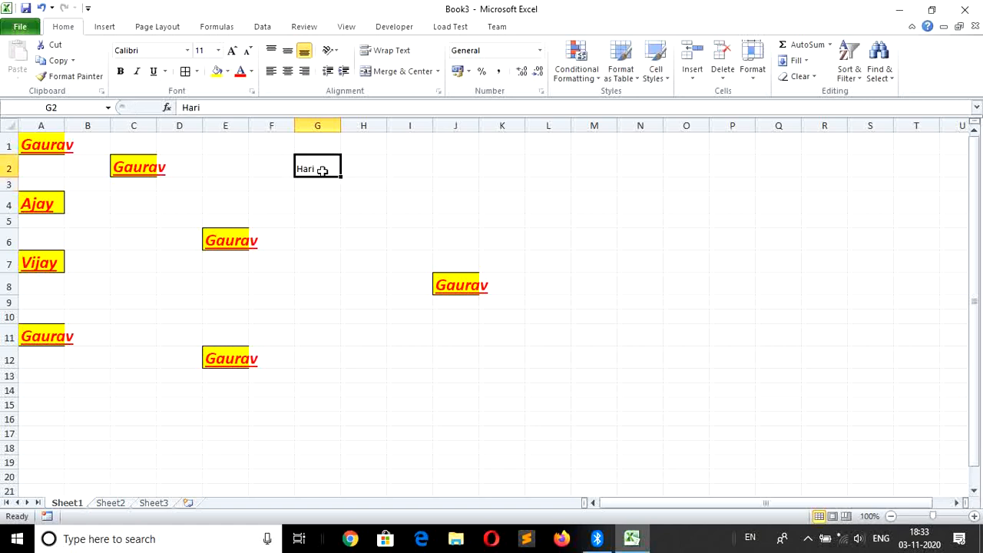
pyautogui.click(73, 61)
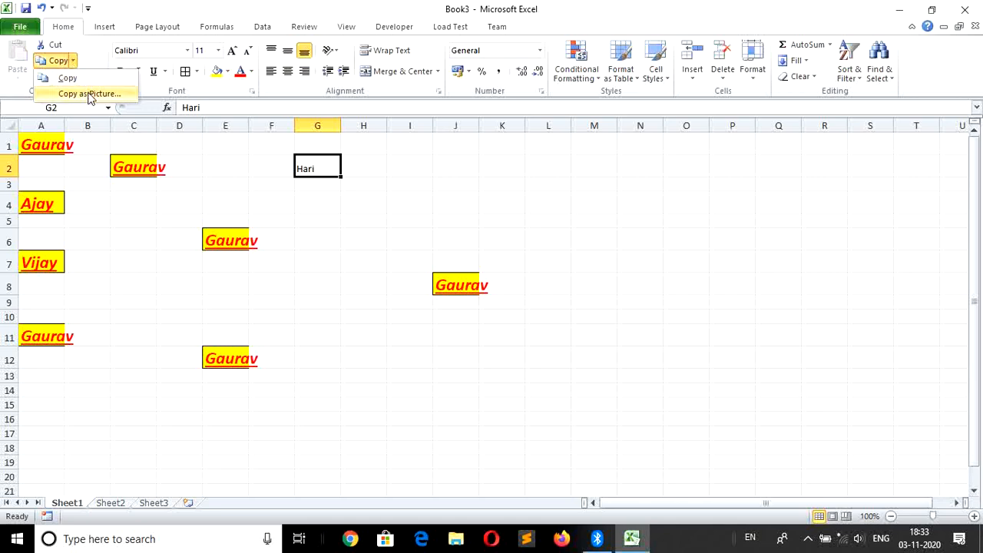
pyautogui.click(89, 93)
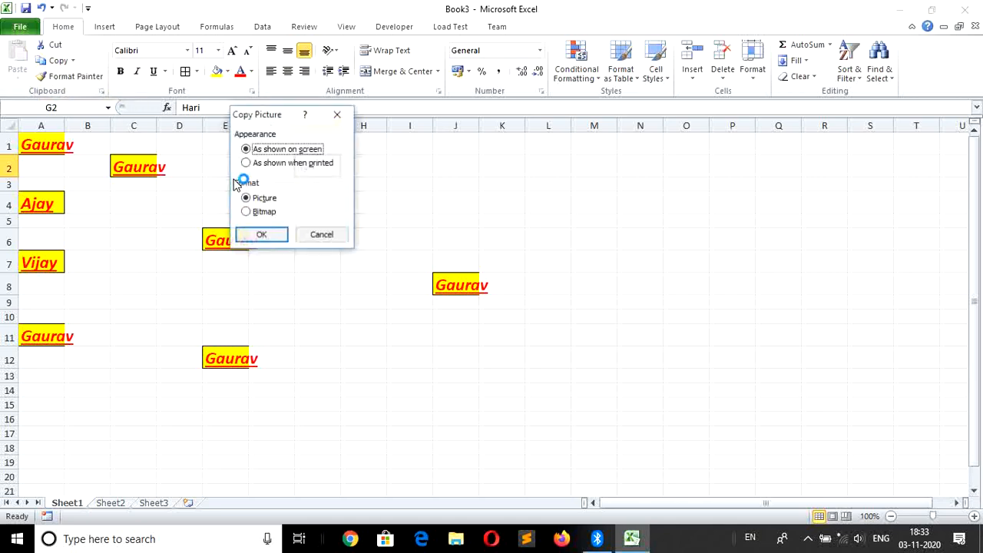
pyautogui.click(262, 235)
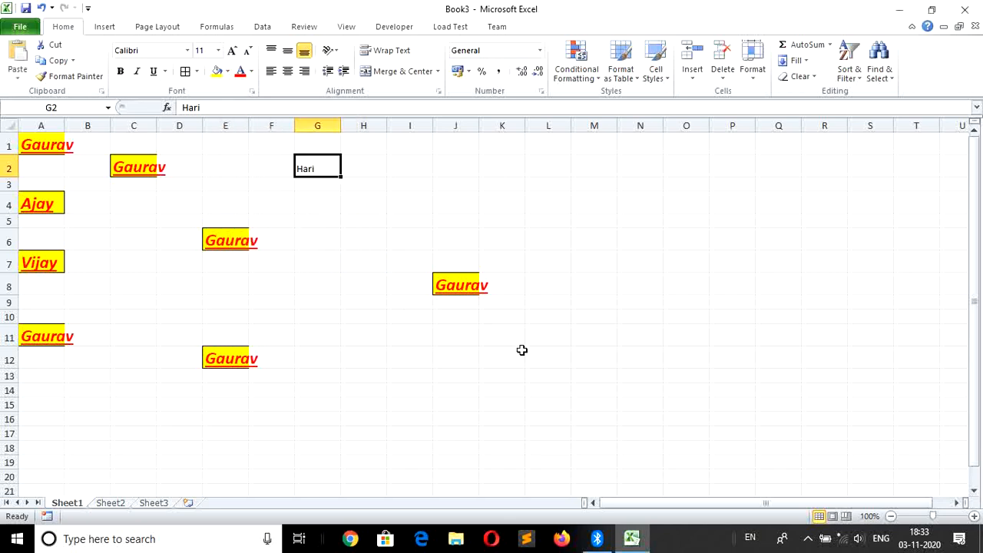
# Paste the copied picture at cell O7 and move it to around cell N10
pyautogui.click(672, 254)
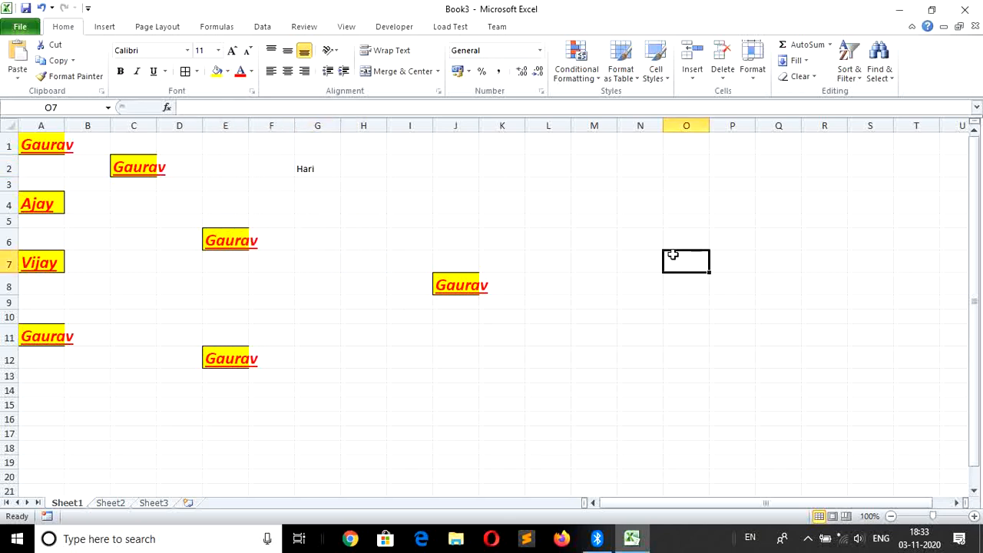
pyautogui.hotkey('ctrl', 'v')
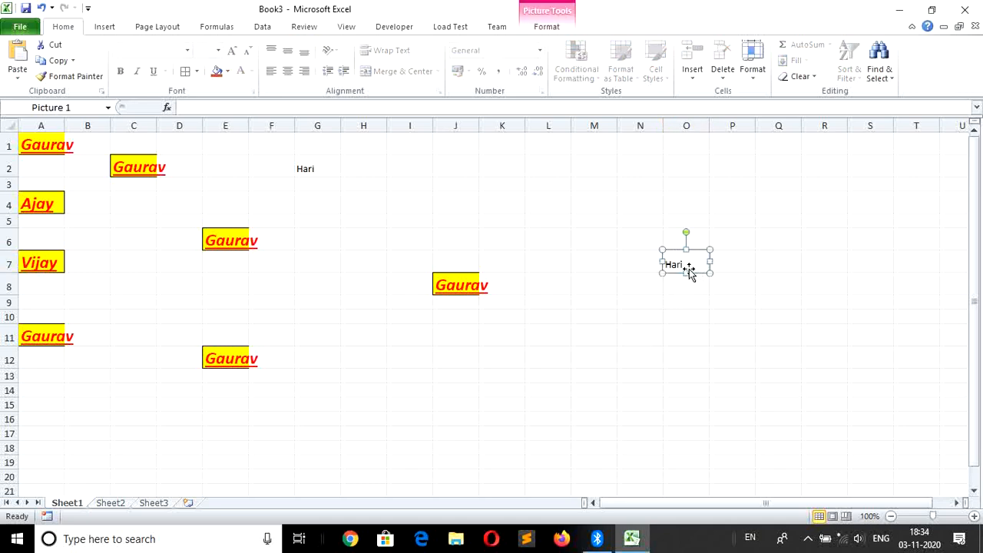
pyautogui.moveTo(695, 269); pyautogui.dragTo(646, 324)
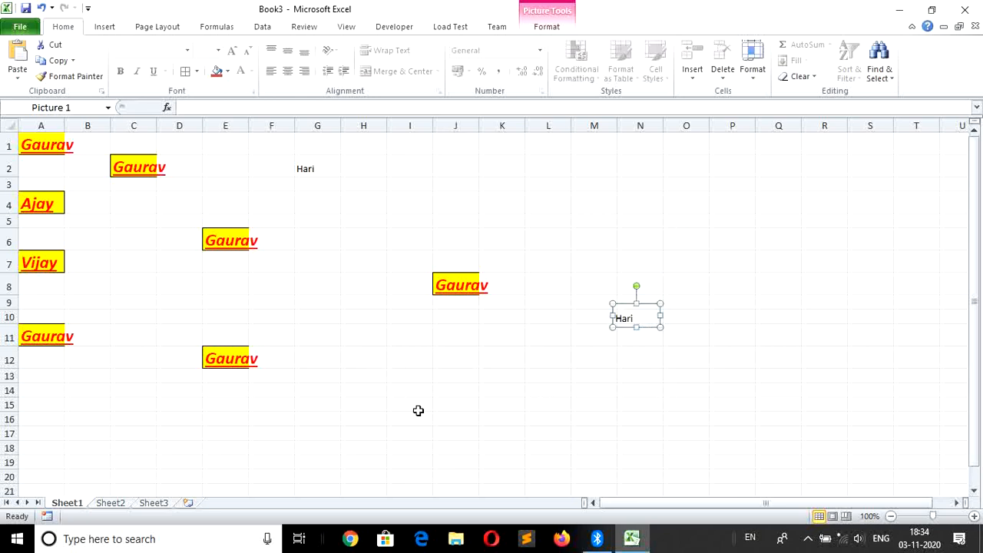
pyautogui.click(19, 77)
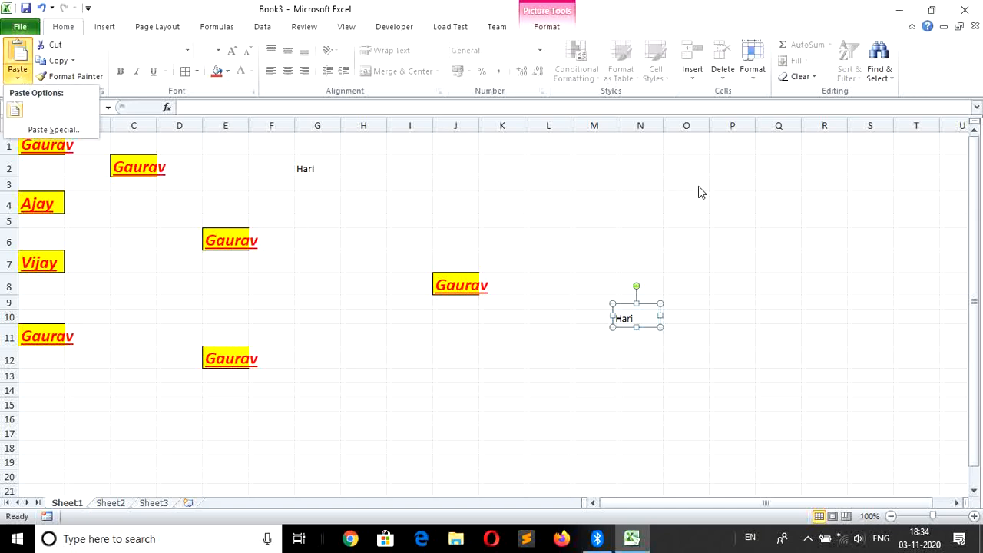
pyautogui.click(751, 189)
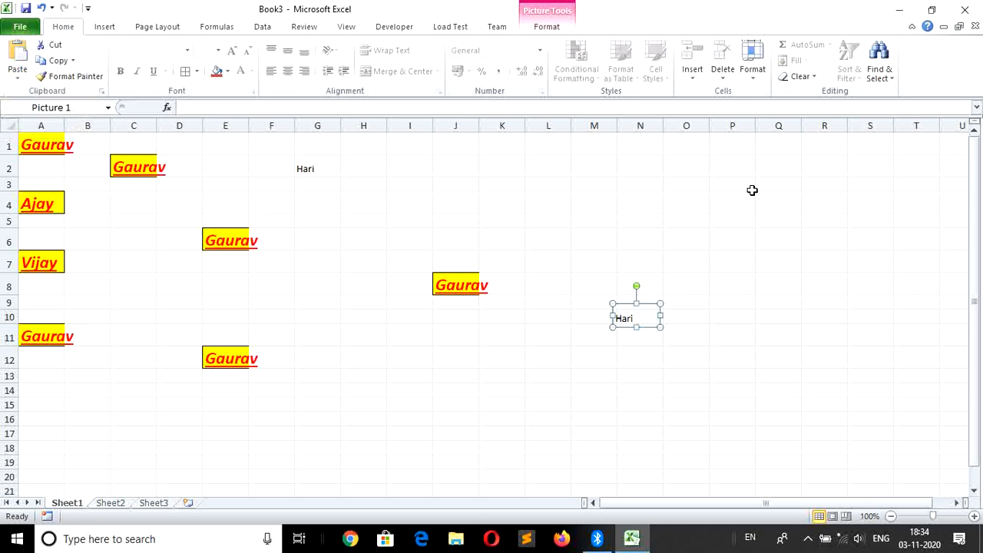